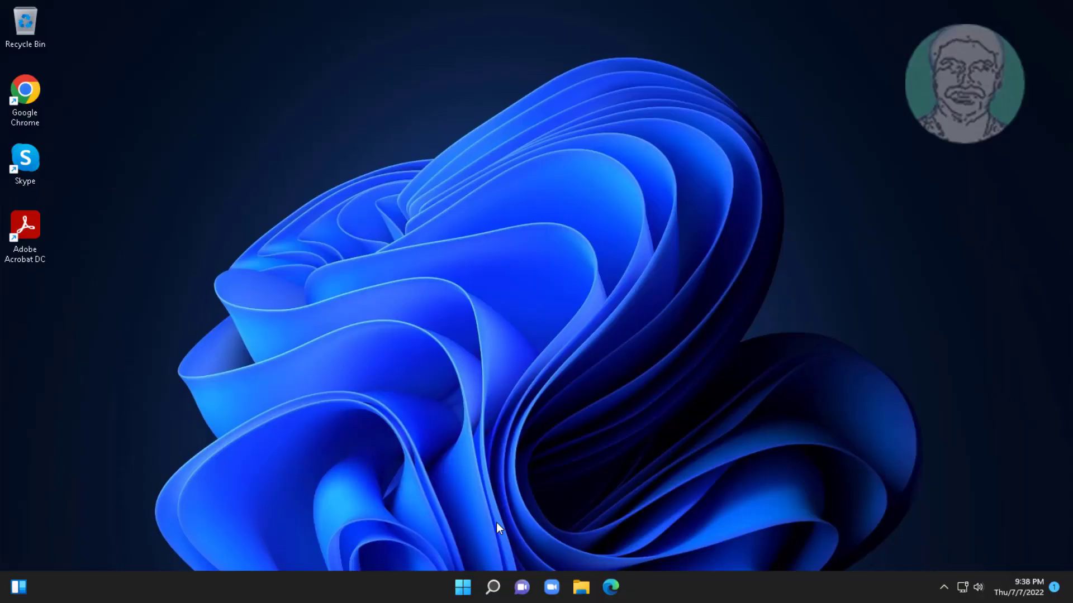
Open Settings and go to System > Troubleshoot > Other troubleshooters.
left_click(464, 587)
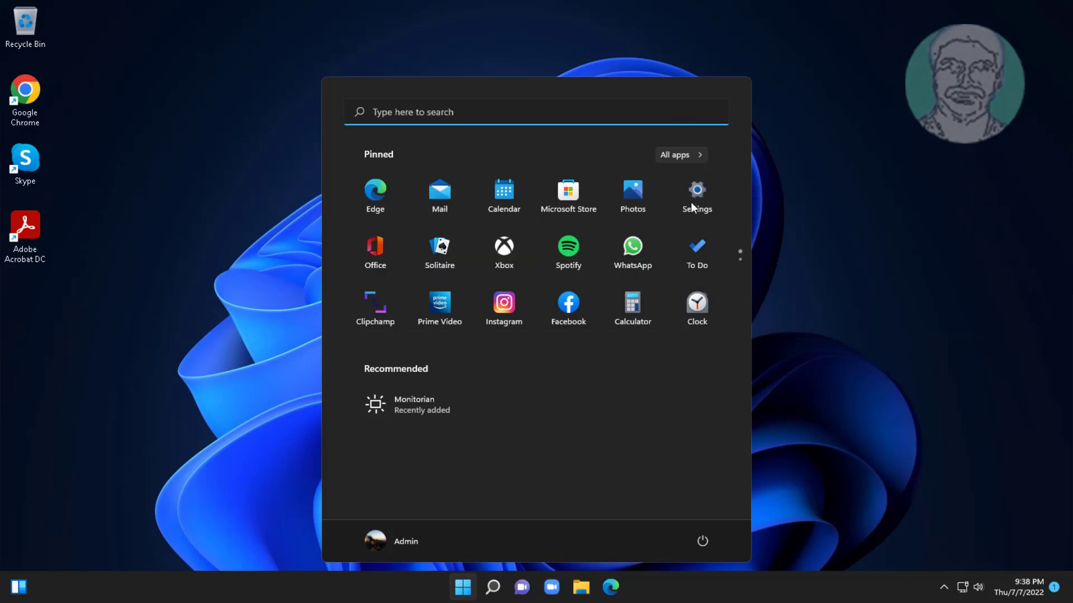
left_click(696, 195)
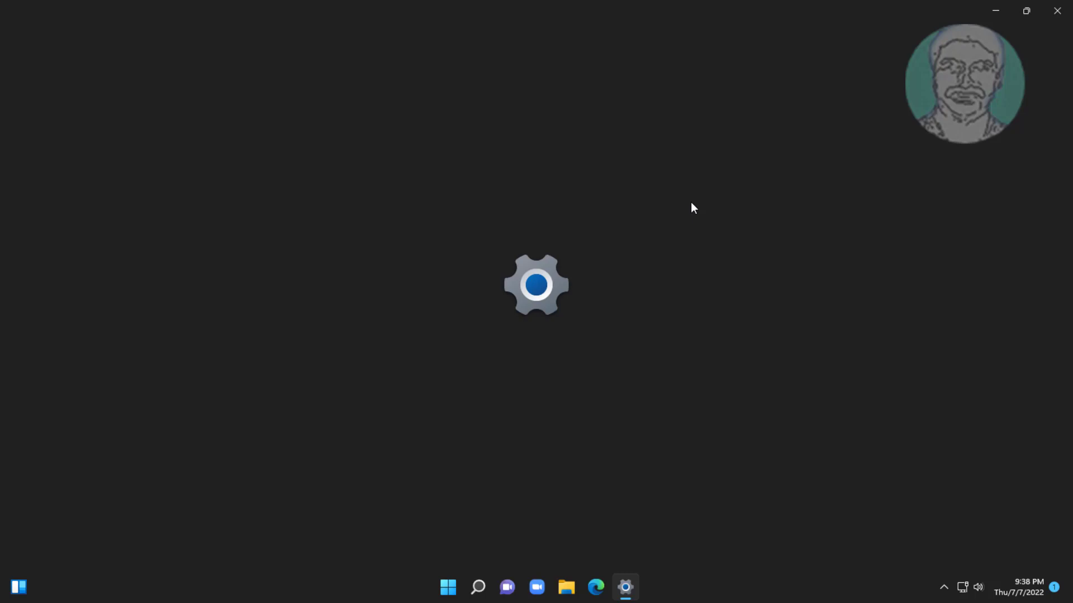
scroll(473, 454, "down", 5)
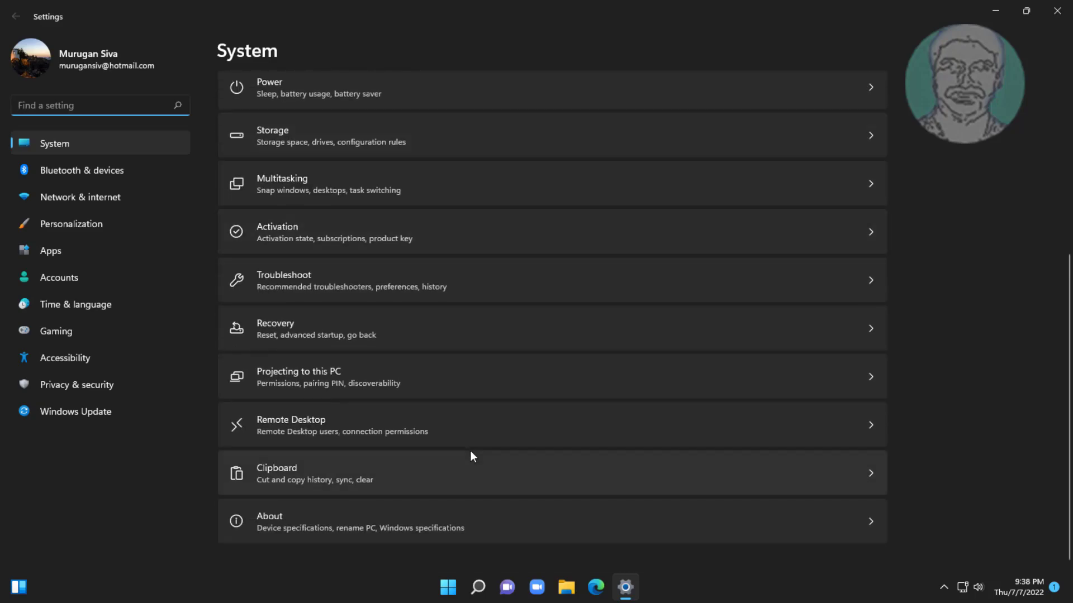
left_click(378, 281)
left_click(334, 209)
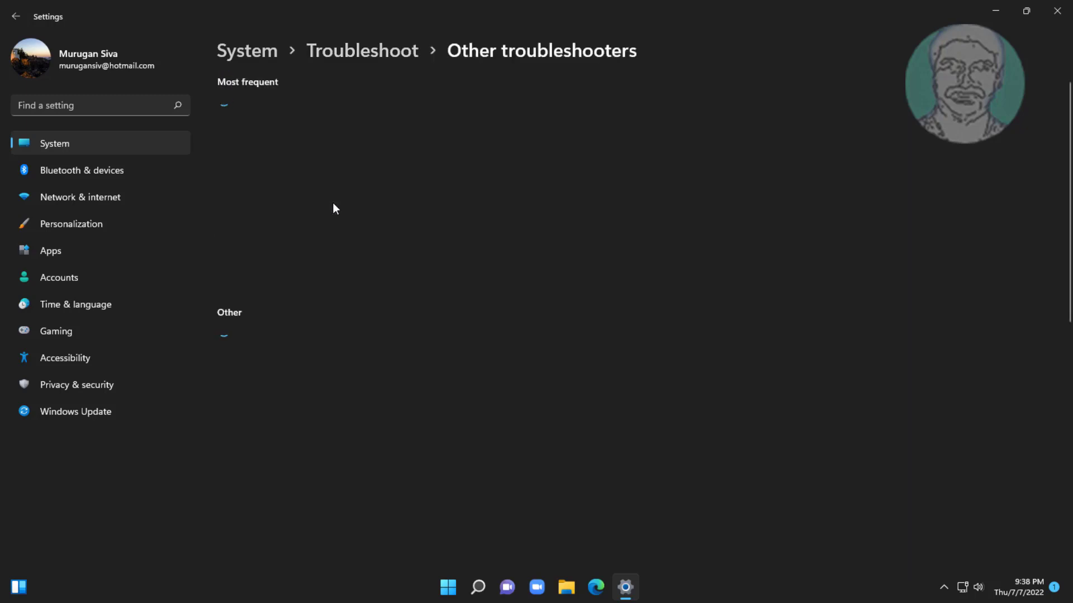
Run the Windows Store Apps troubleshooter, dismiss its no-problem result, and close Settings.
scroll(436, 391, "down", 8)
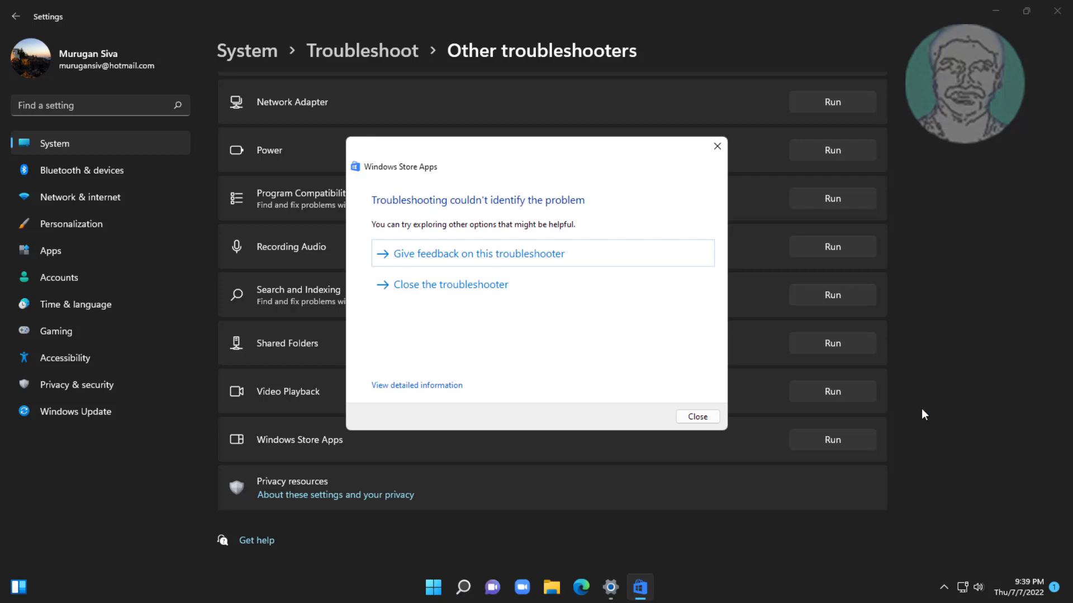
left_click(712, 417)
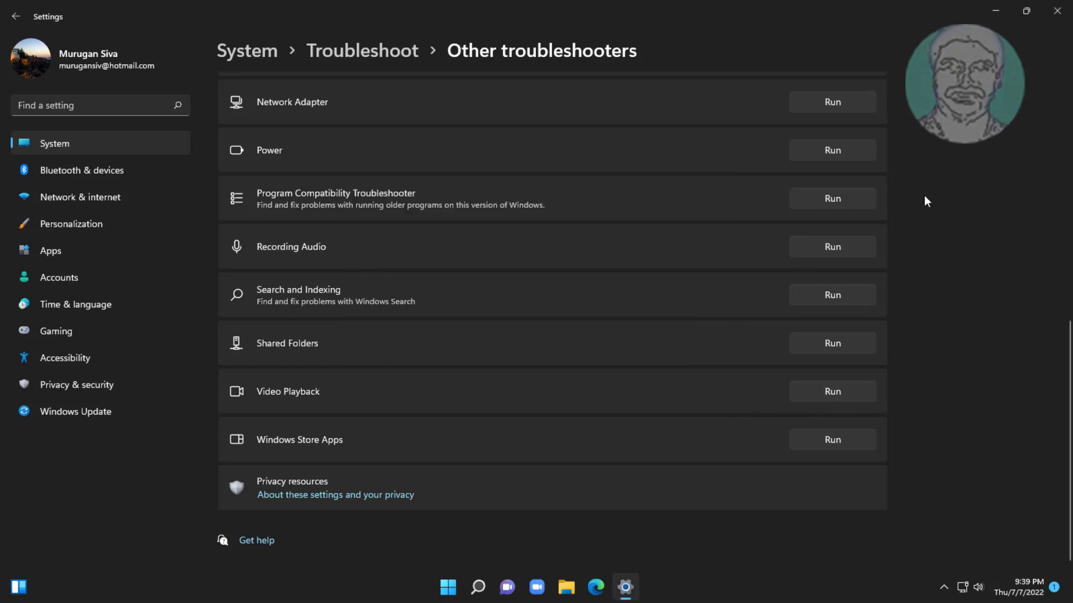
left_click(1056, 11)
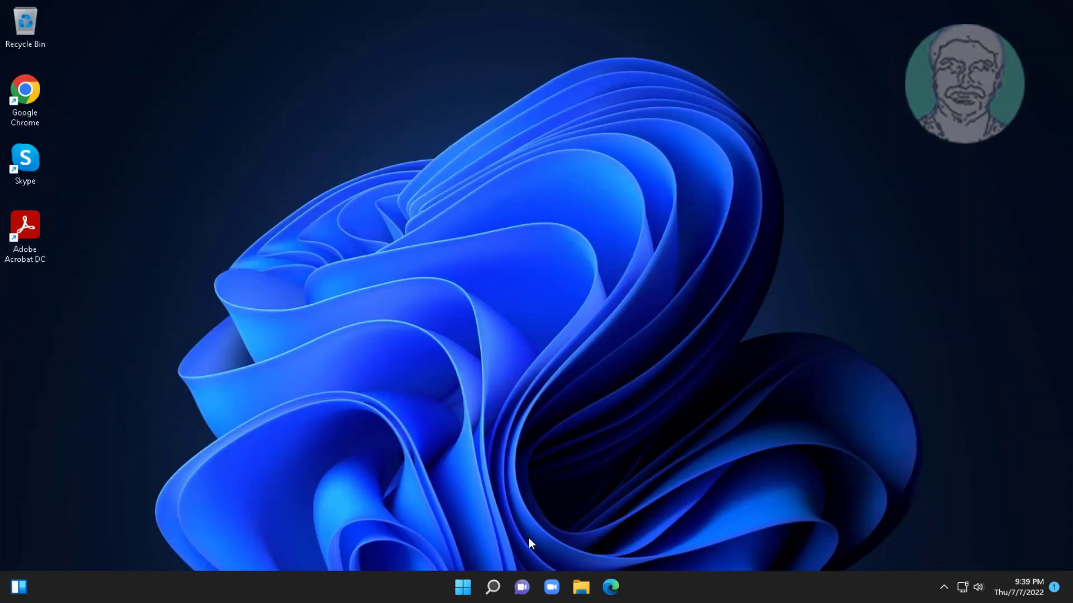
Run wsreset from Windows Search to reset the Store cache, then close the reopened Store.
left_click(494, 585)
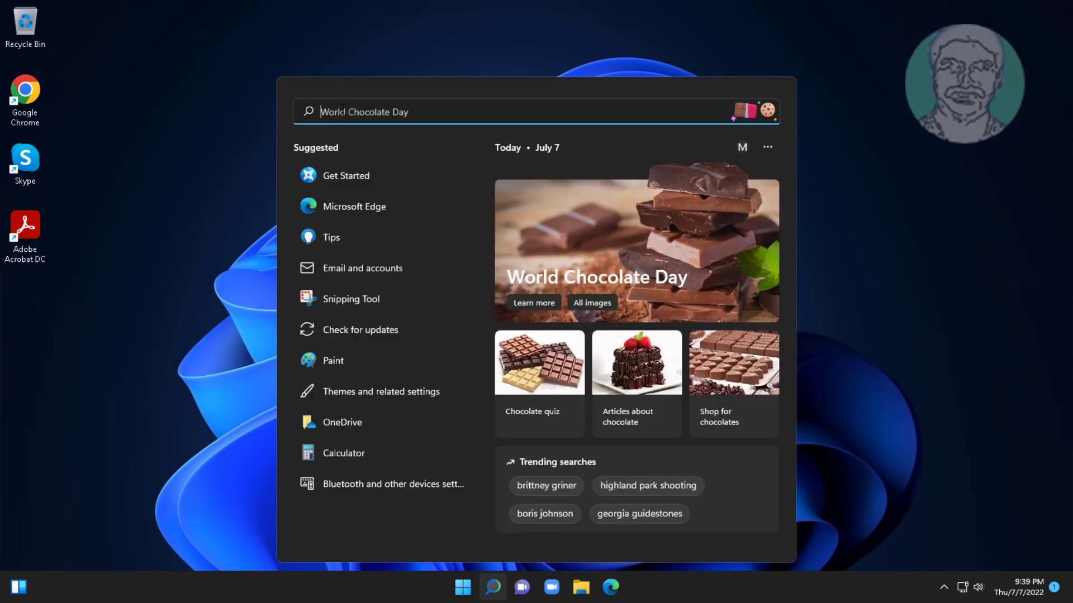
type("wsreset")
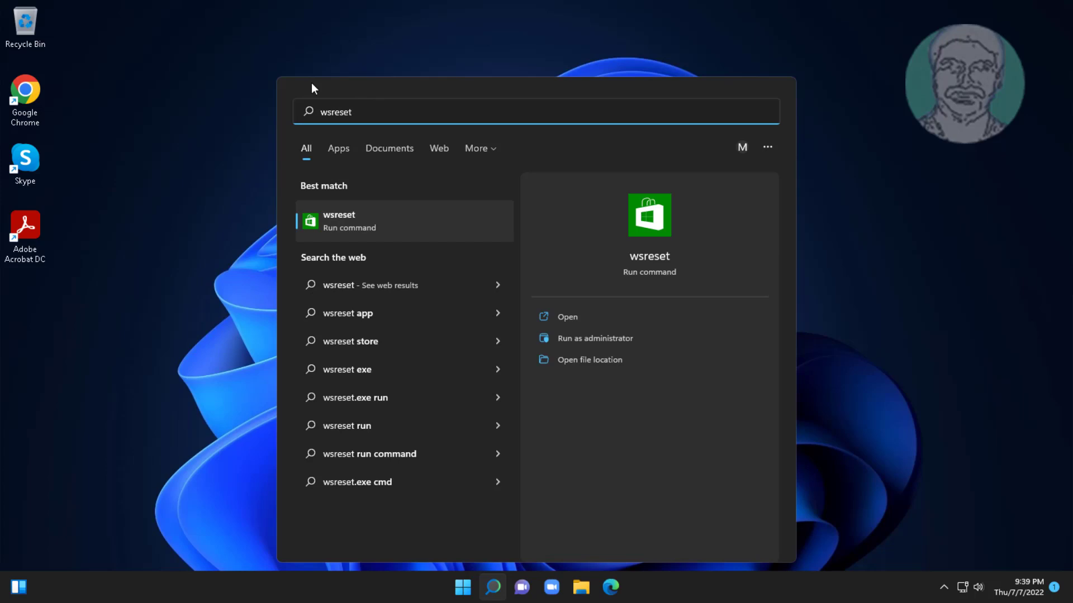
left_click(360, 229)
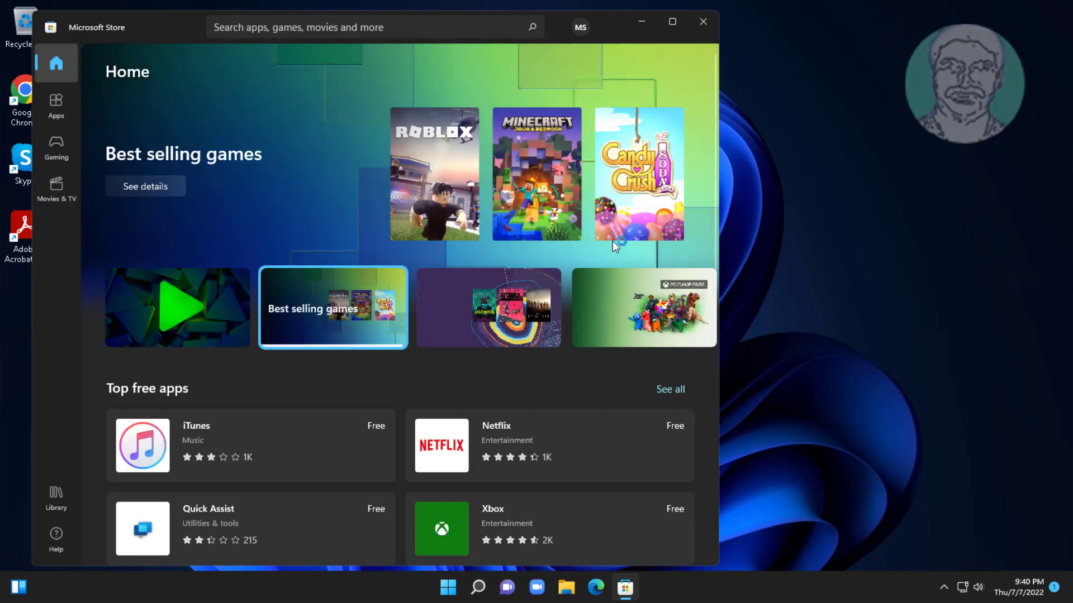
left_click(703, 24)
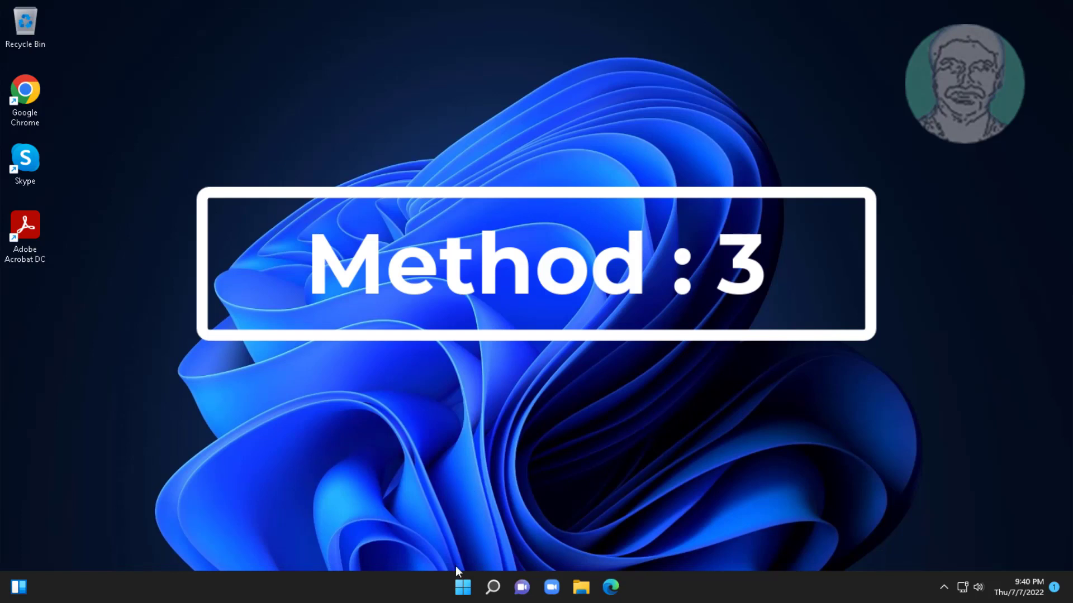
In Settings > Apps > Installed apps, filter for 'store' and open Microsoft Store's advanced options.
left_click(463, 586)
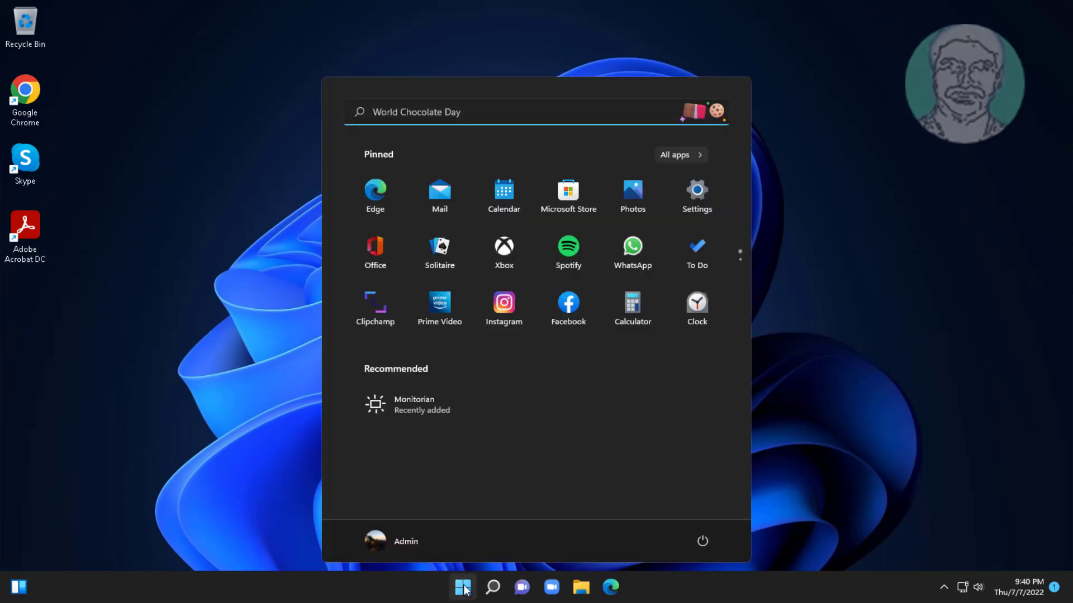
left_click(699, 195)
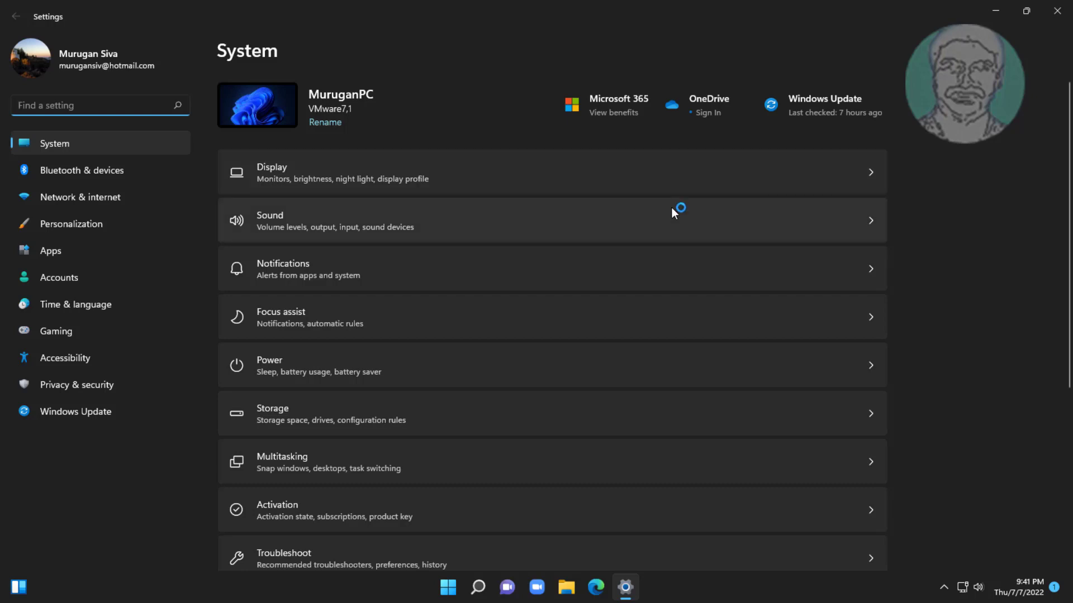
left_click(59, 252)
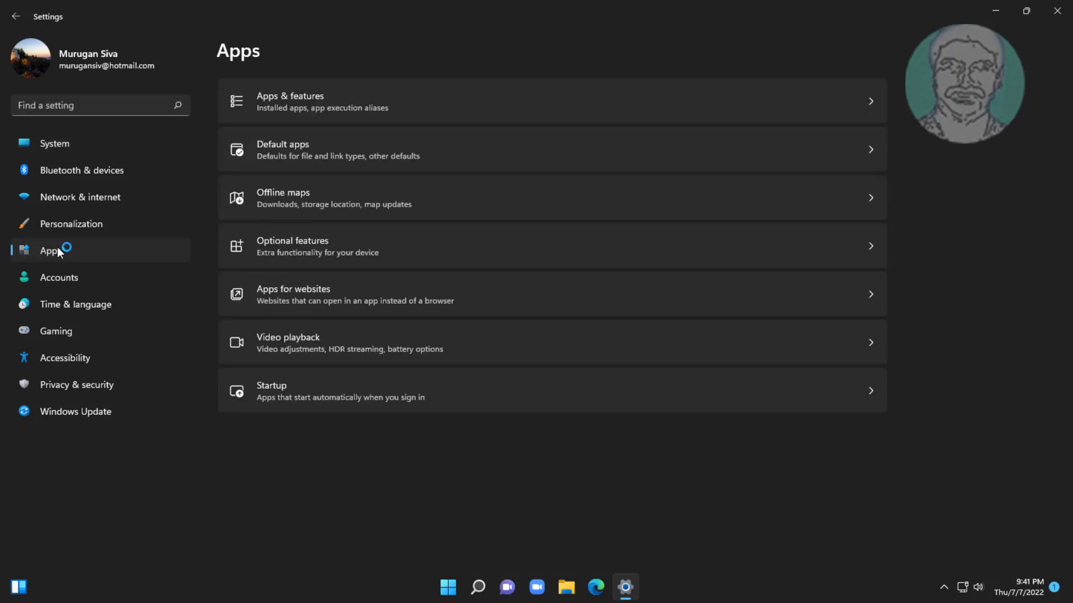
left_click(311, 102)
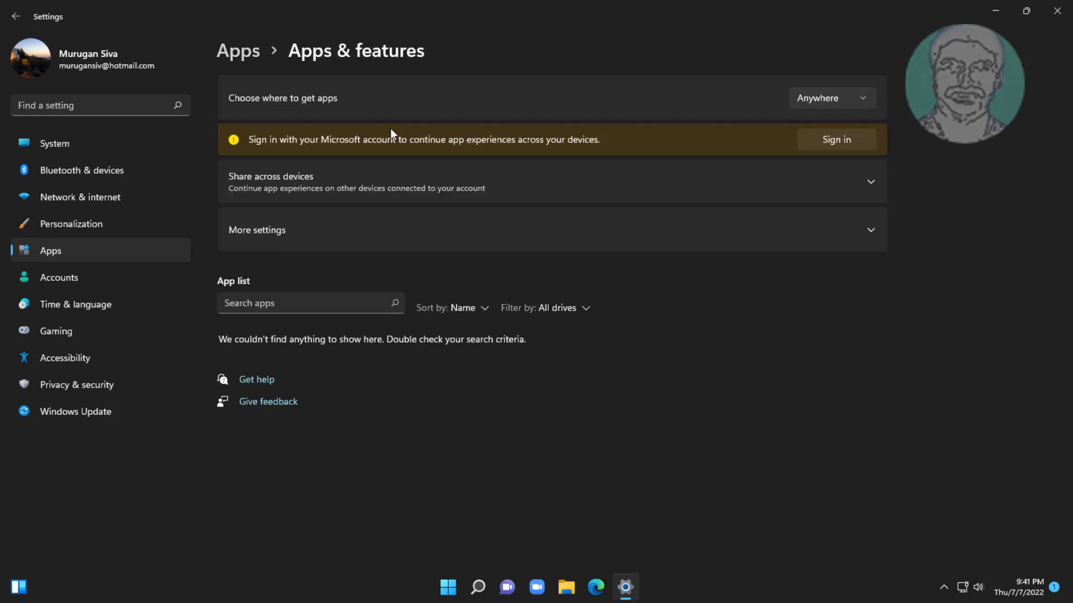
left_click(286, 307)
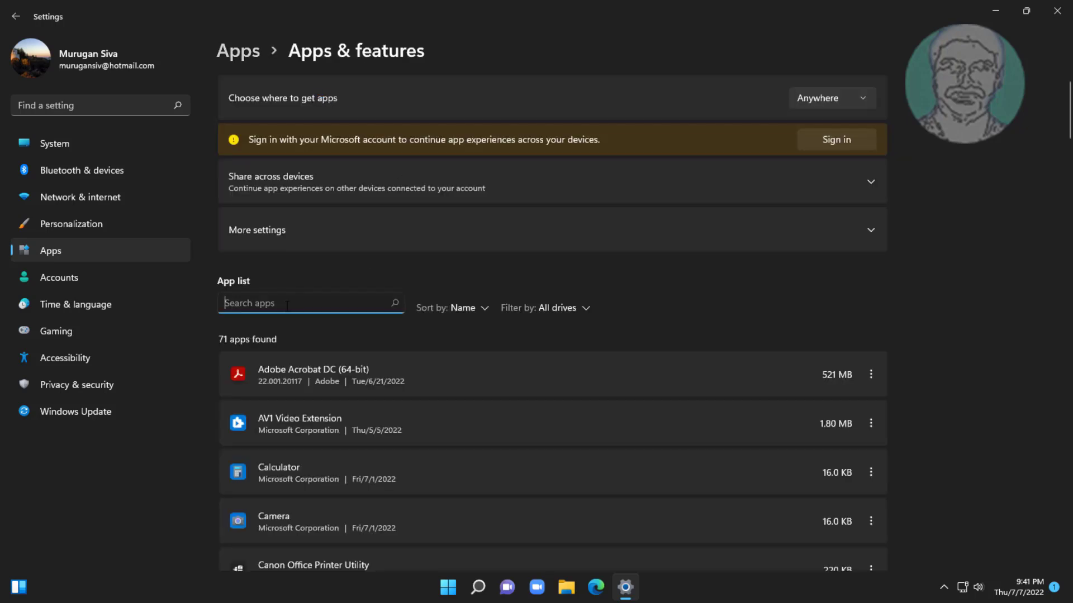
type("store")
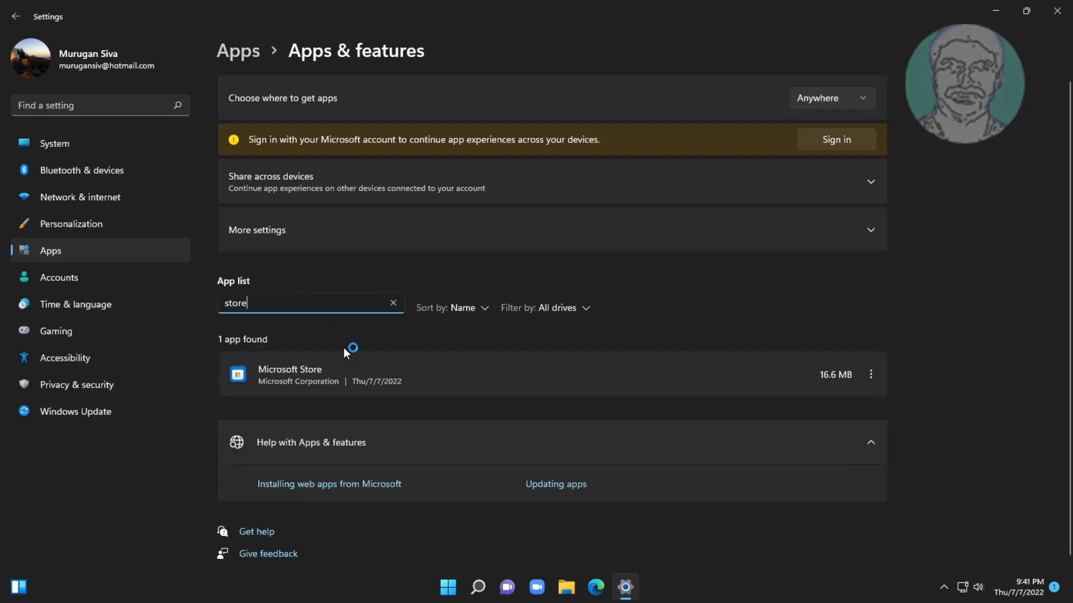
left_click(871, 376)
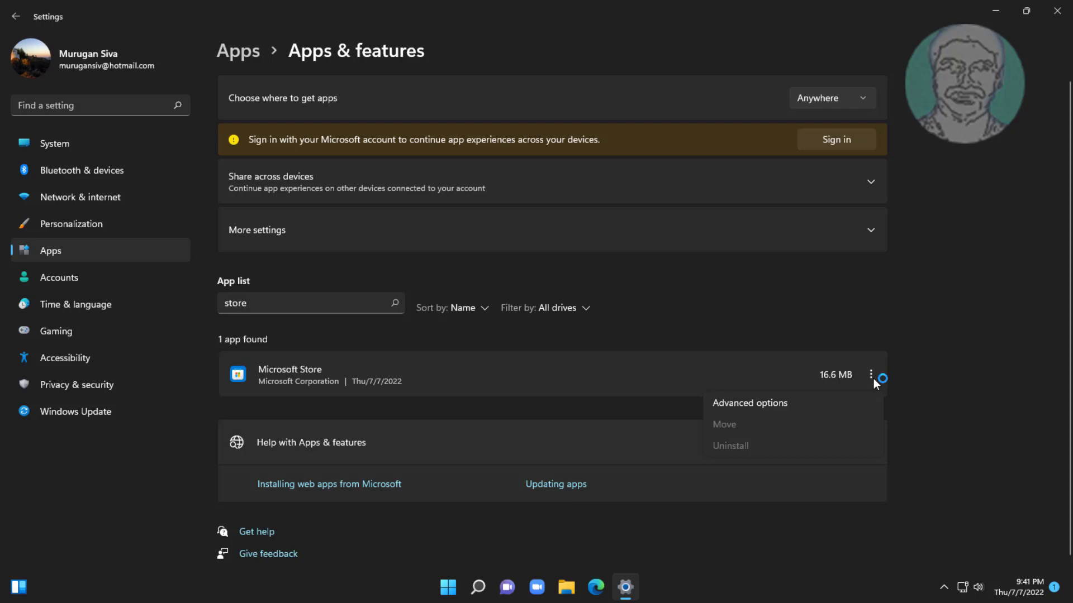
left_click(766, 404)
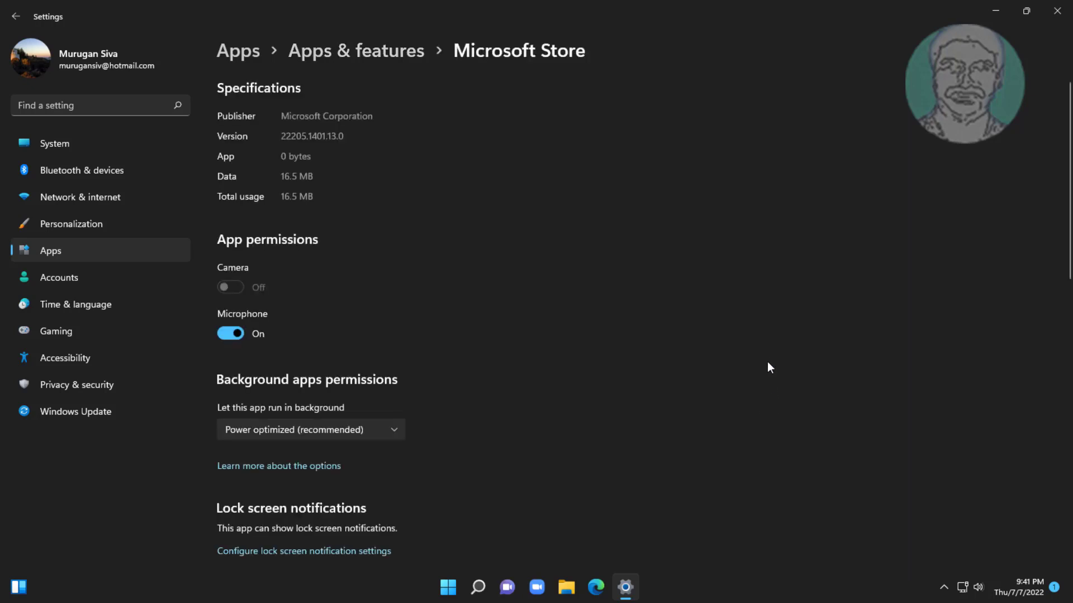
Repair the Microsoft Store app, then reset it and confirm deleting its data.
scroll(435, 364, "down", 8)
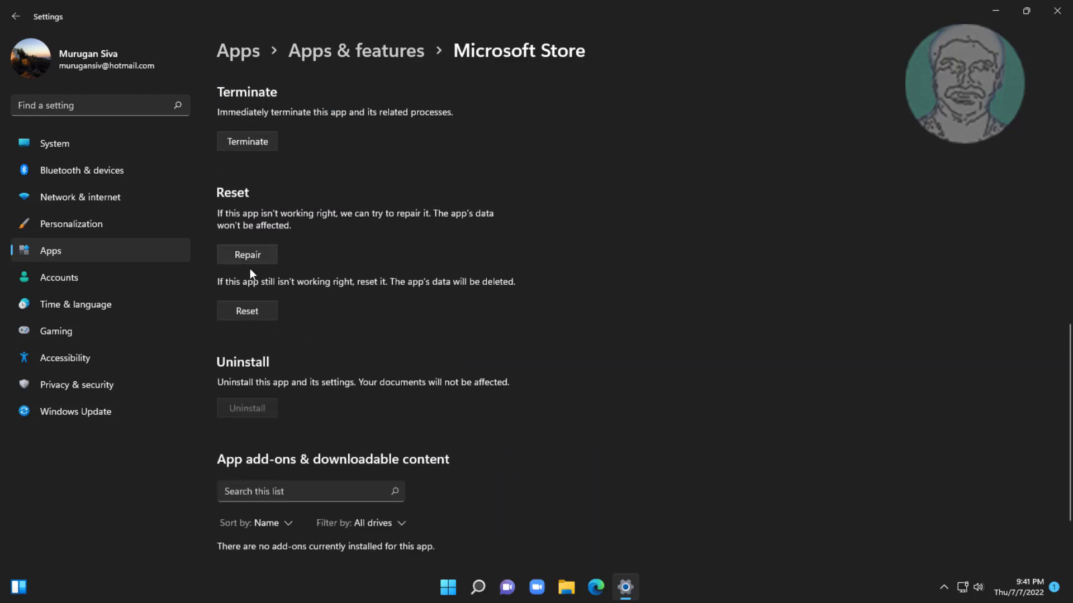
left_click(253, 258)
left_click(267, 316)
left_click(309, 279)
Close Settings and launch Command Prompt as administrator from a 'cmd' search, approving the UAC prompt.
left_click(1057, 11)
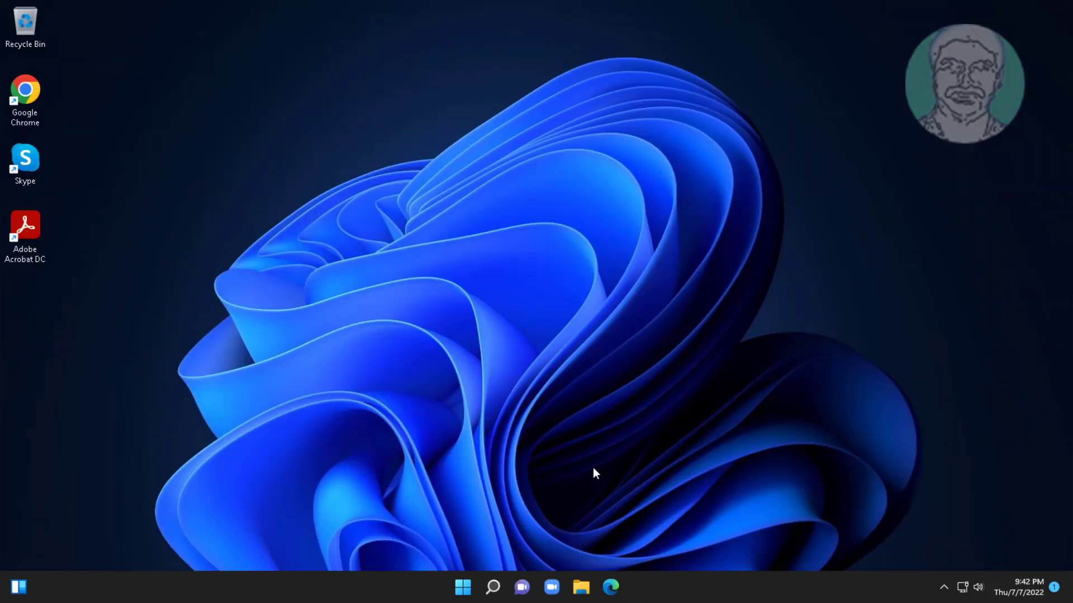
left_click(490, 590)
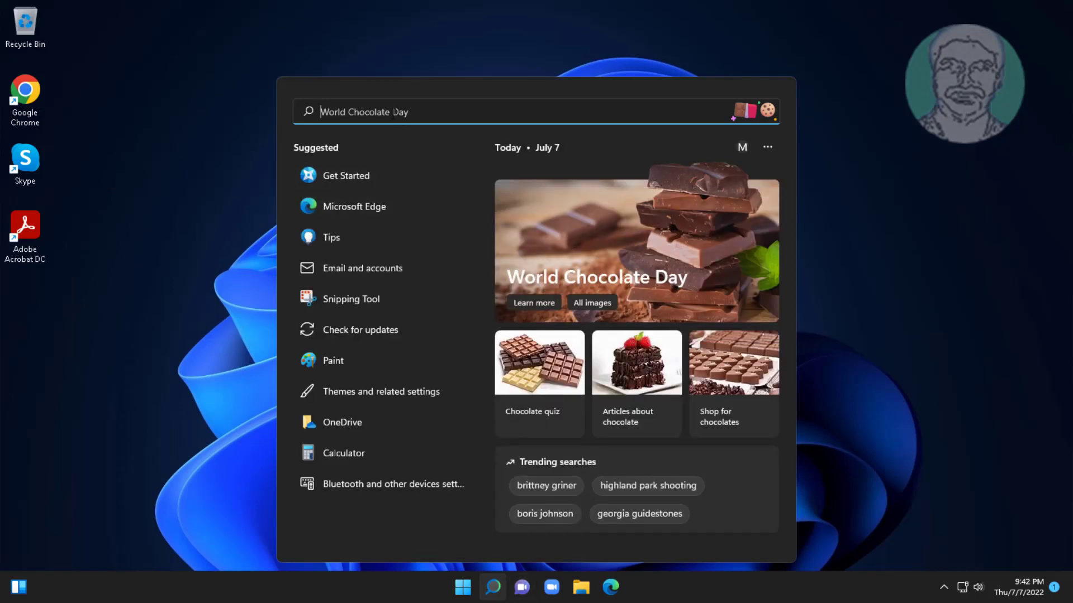
type("cmd")
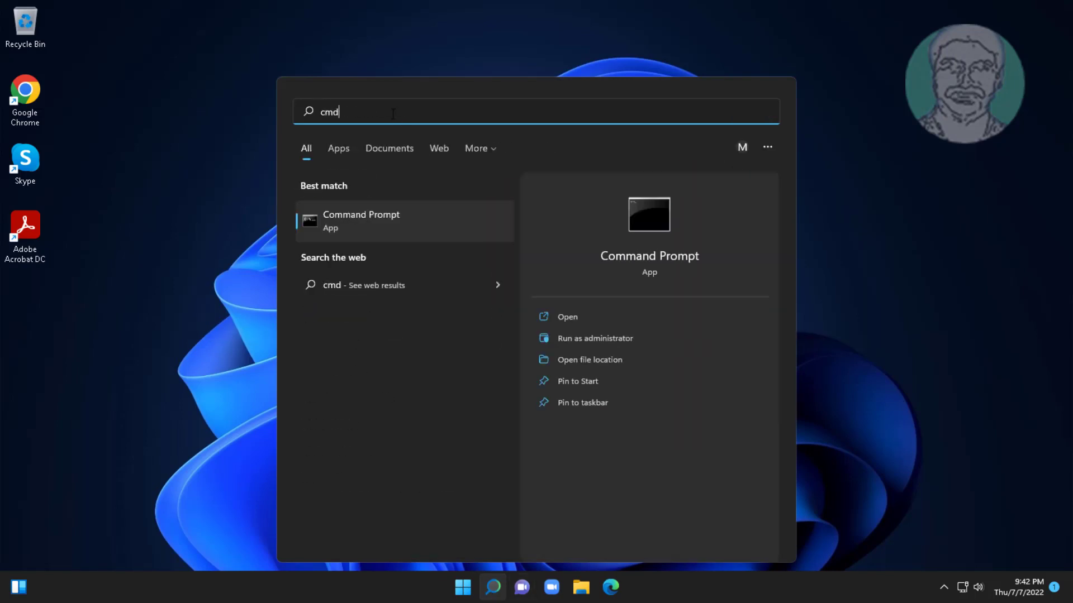
right_click(373, 225)
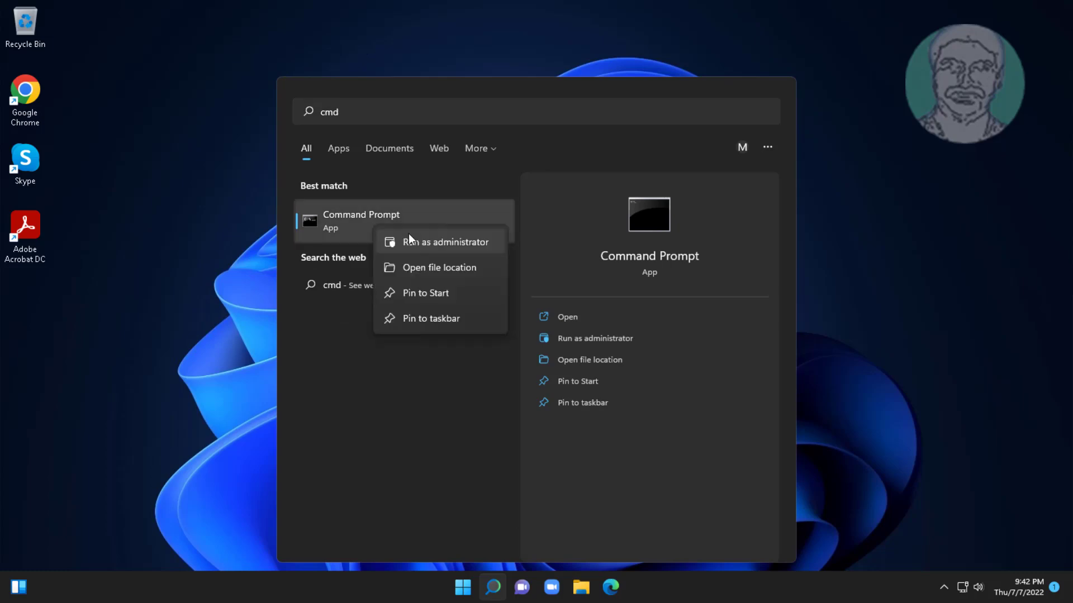
left_click(419, 239)
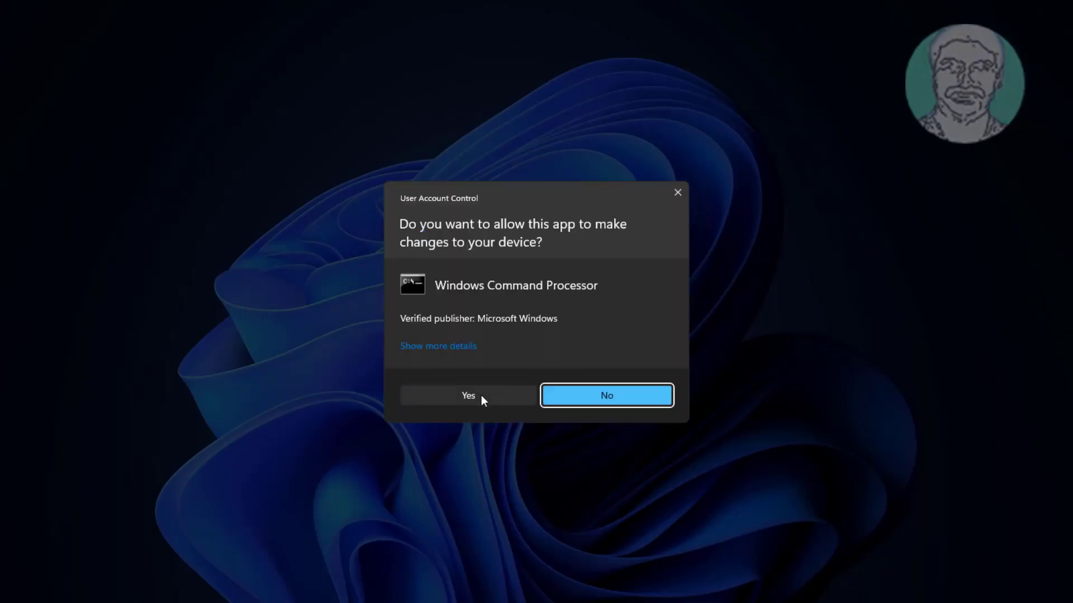
left_click(481, 395)
Run sfc /scannow in the administrator Command Prompt until verification reaches 100%.
type("sfc")
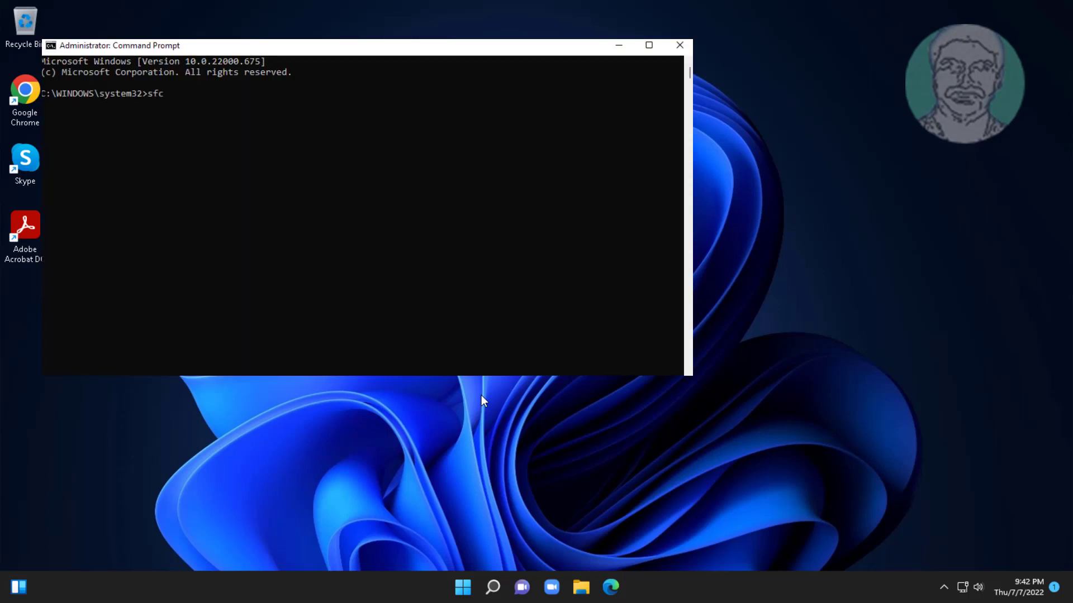
type(" /scannow")
key("Return")
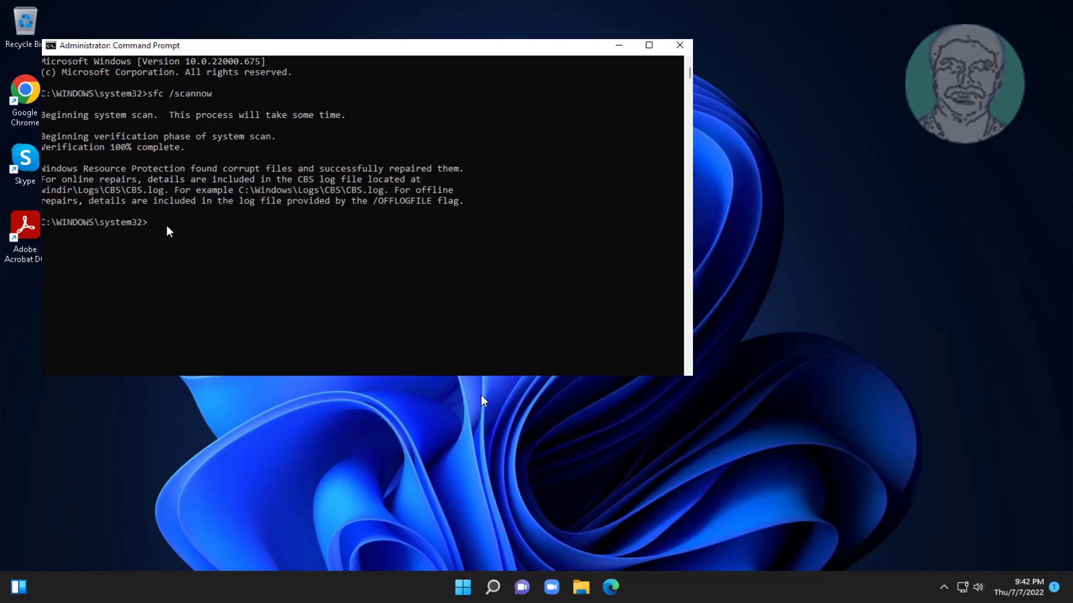
key("Escape")
Run dism /online /cleanup-image /restorehealth to successful completion, then exit Command Prompt.
type("dism /online /cleanu")
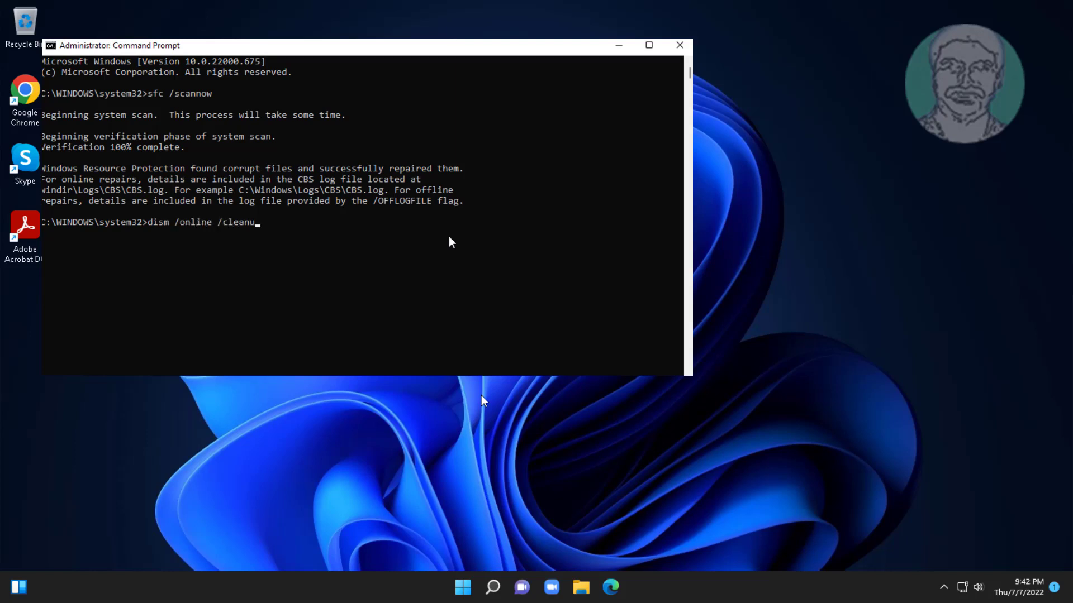
type("p-image /restorehealth")
key("Return")
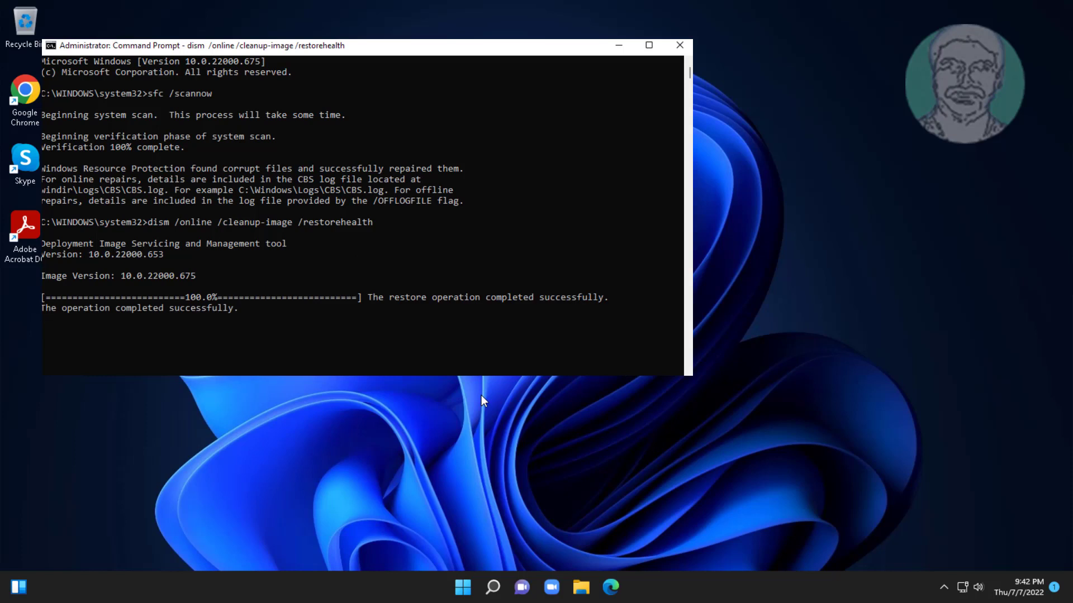
type("ex")
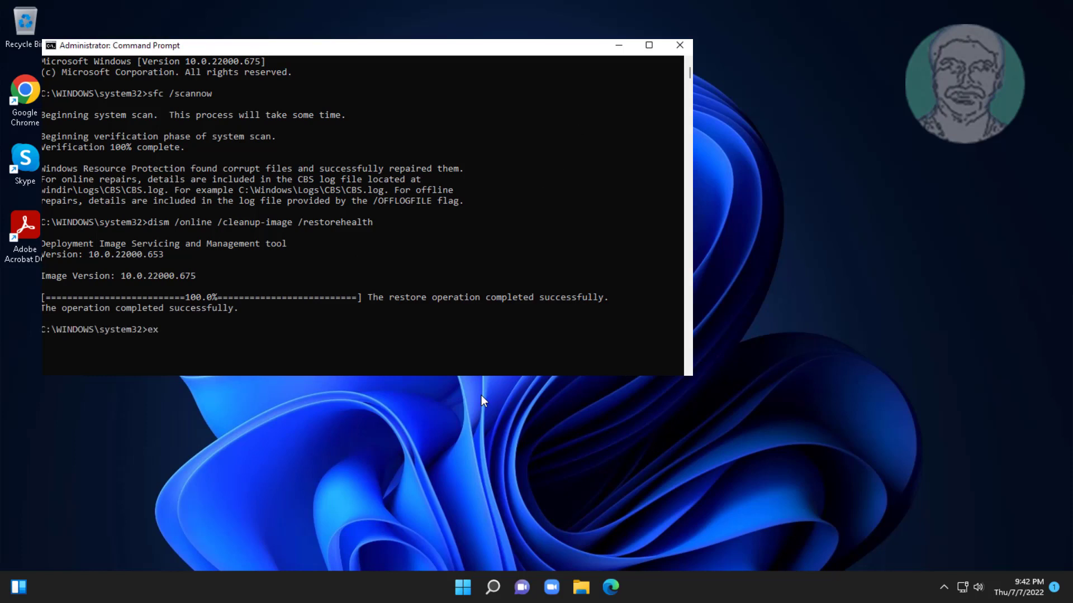
type("it")
key("Return")
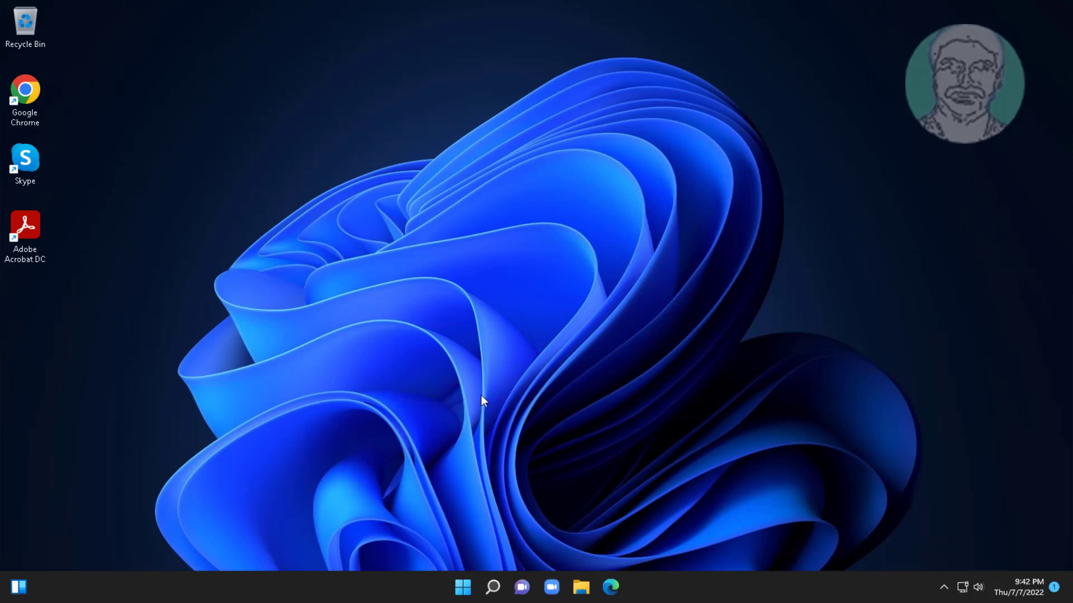
Reopen Settings from Start and go to System > Recovery.
left_click(460, 590)
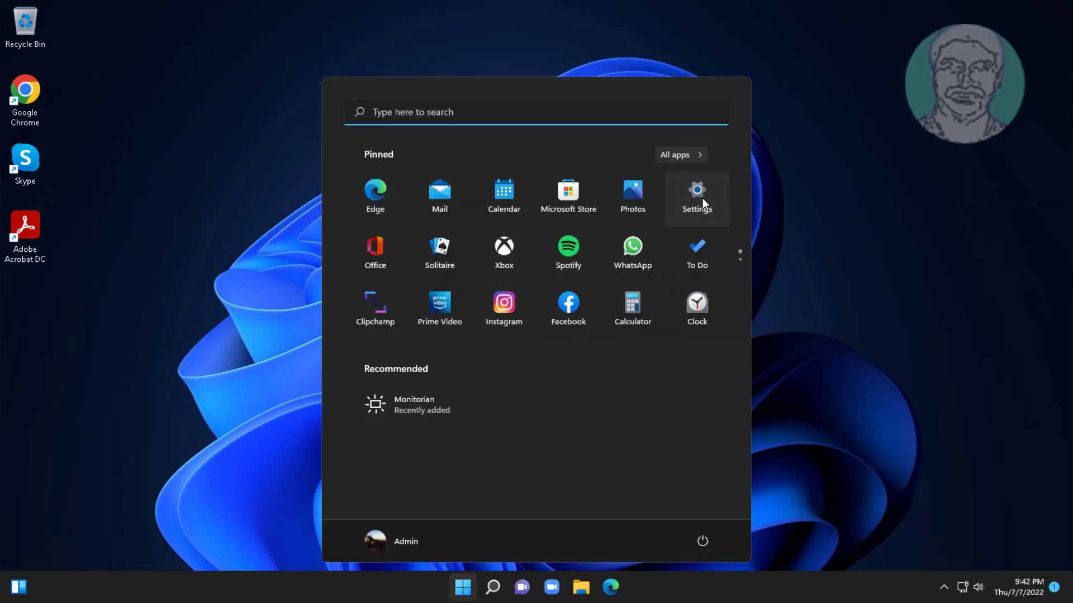
left_click(703, 198)
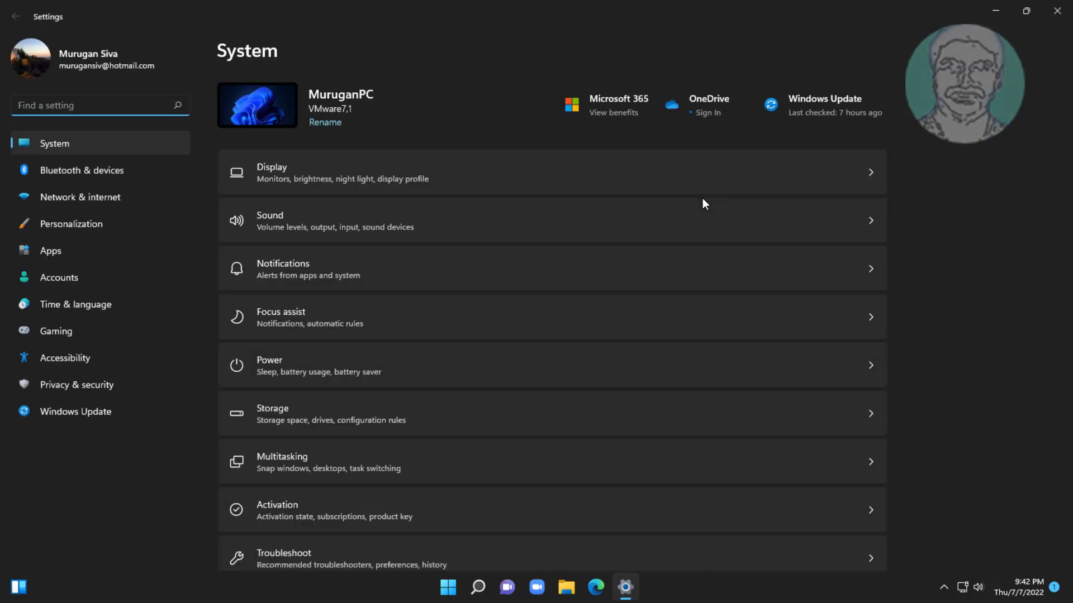
scroll(390, 447, "down", 5)
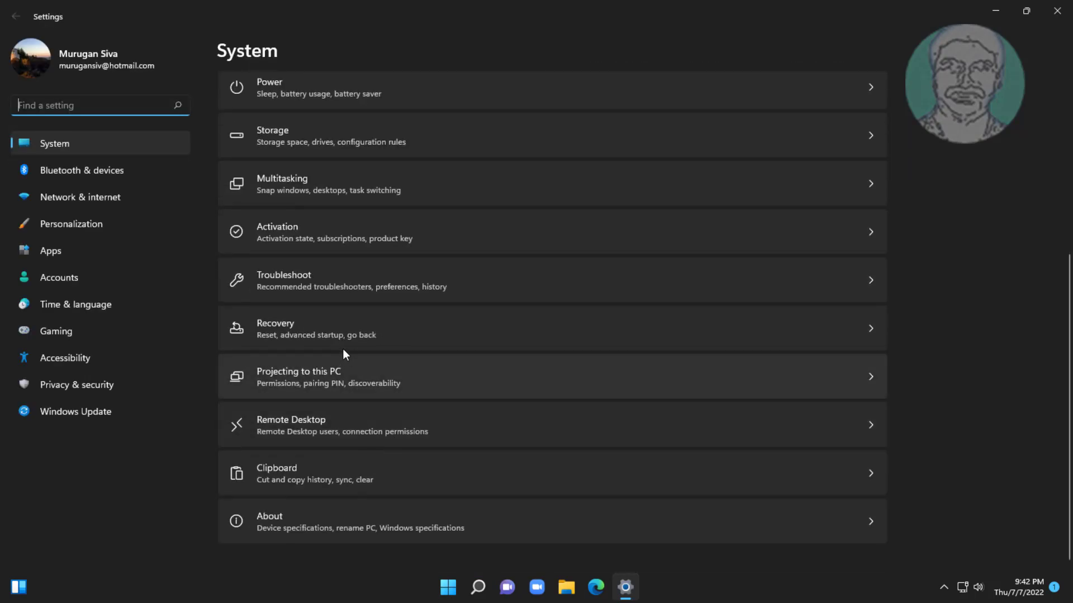
left_click(324, 324)
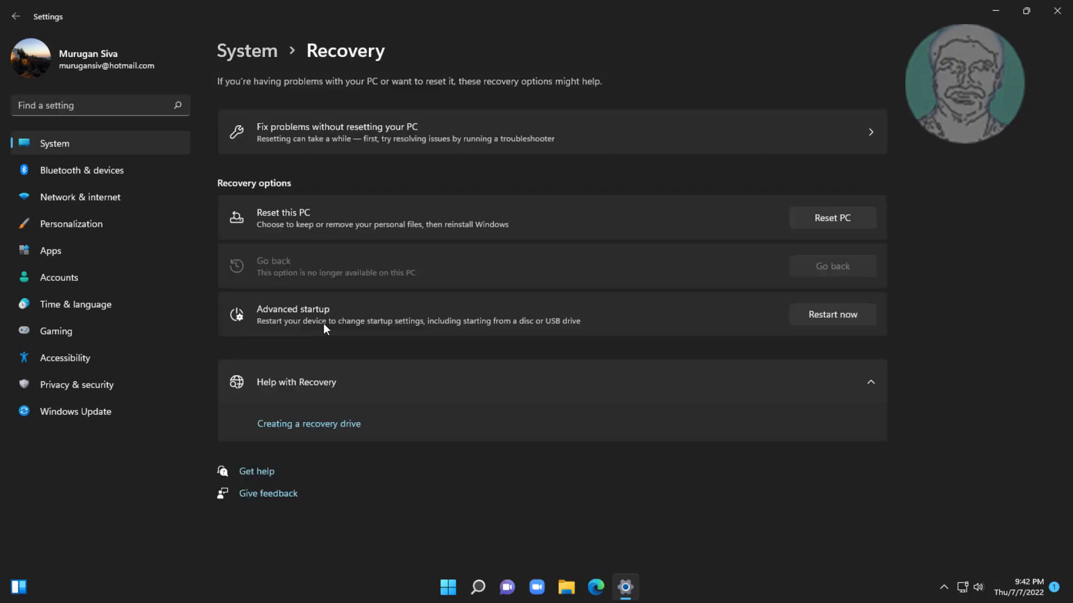
Reset this PC with Keep my files and Local reinstall, accepting the additional settings.
left_click(810, 217)
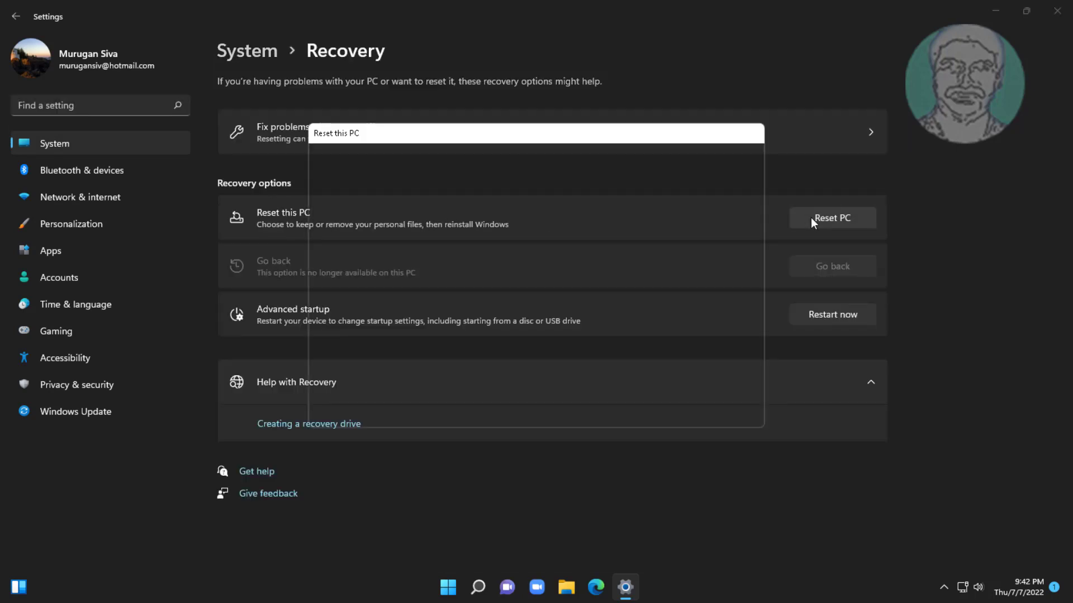
left_click(422, 207)
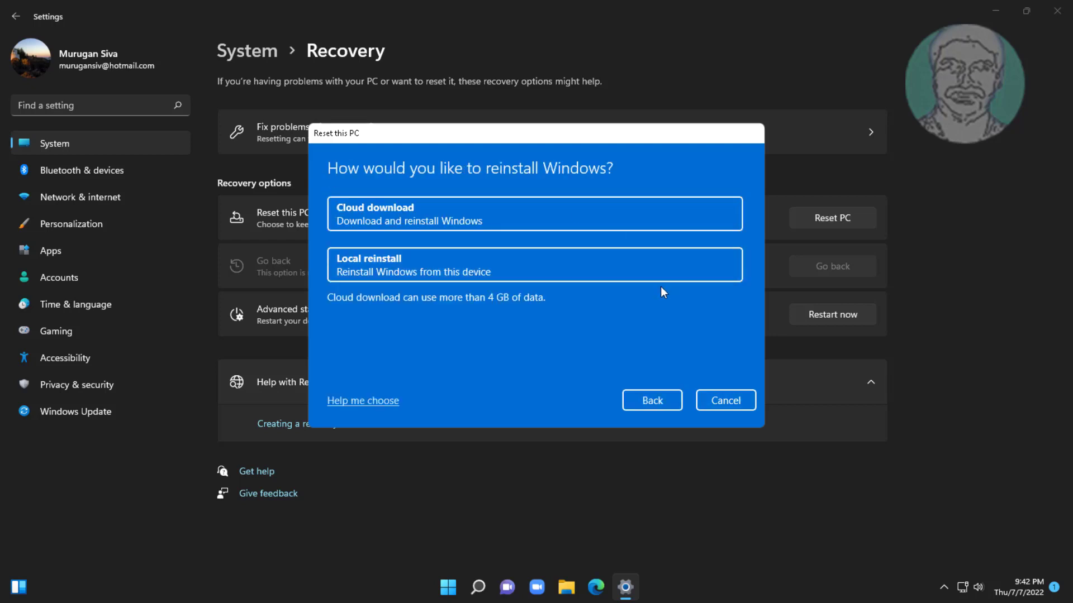
left_click(434, 279)
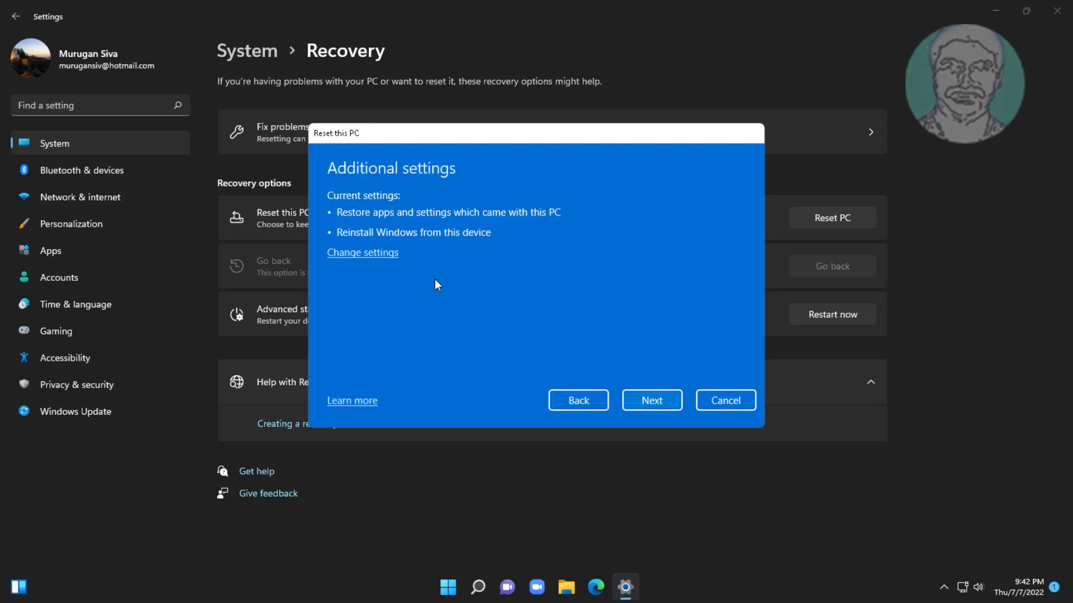
left_click(652, 400)
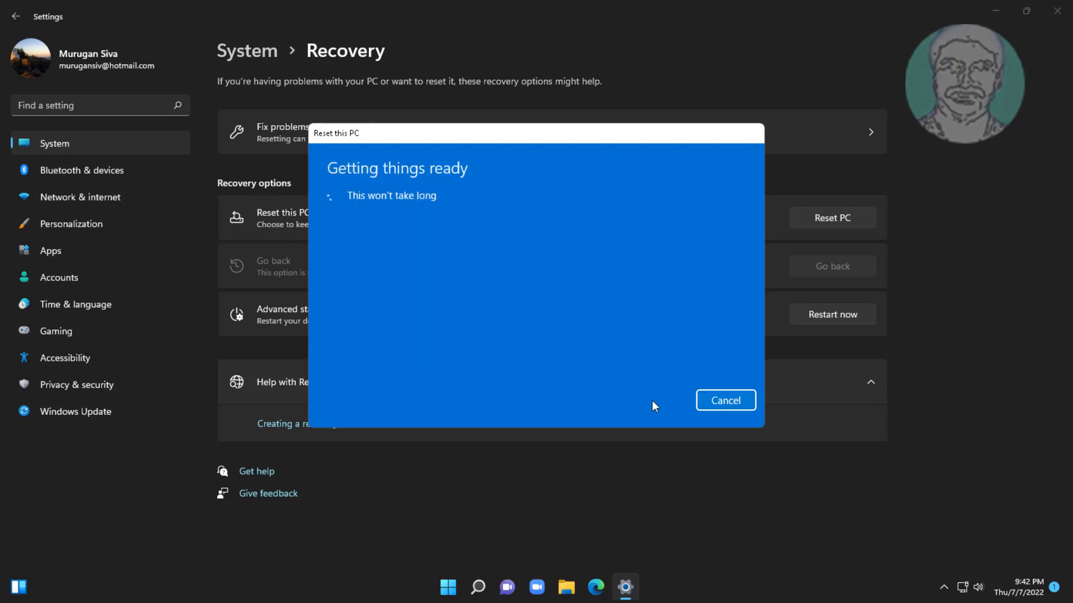